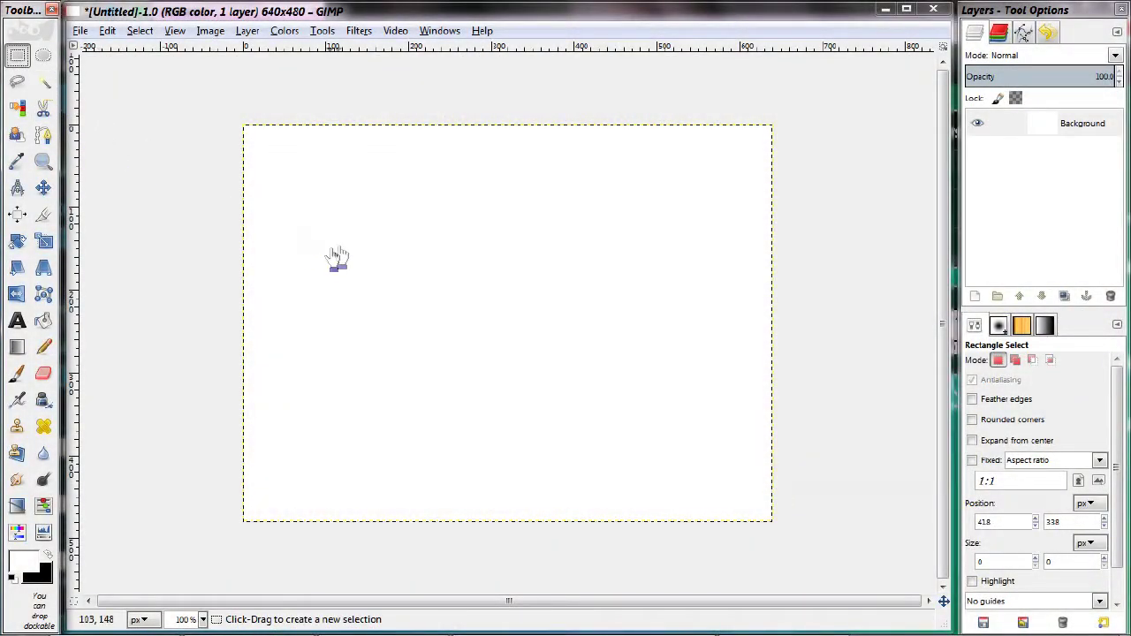
Step: Draw a rectangular selection, clear it, then draw an elliptical selection across the canvas
{"action": "left_click_drag", "start_coordinate": [343, 232], "coordinate": [628, 390]}
{"action": "left_click", "coordinate": [633, 439]}
{"action": "left_click", "coordinate": [44, 56]}
{"action": "left_click_drag", "start_coordinate": [337, 189], "coordinate": [637, 423]}
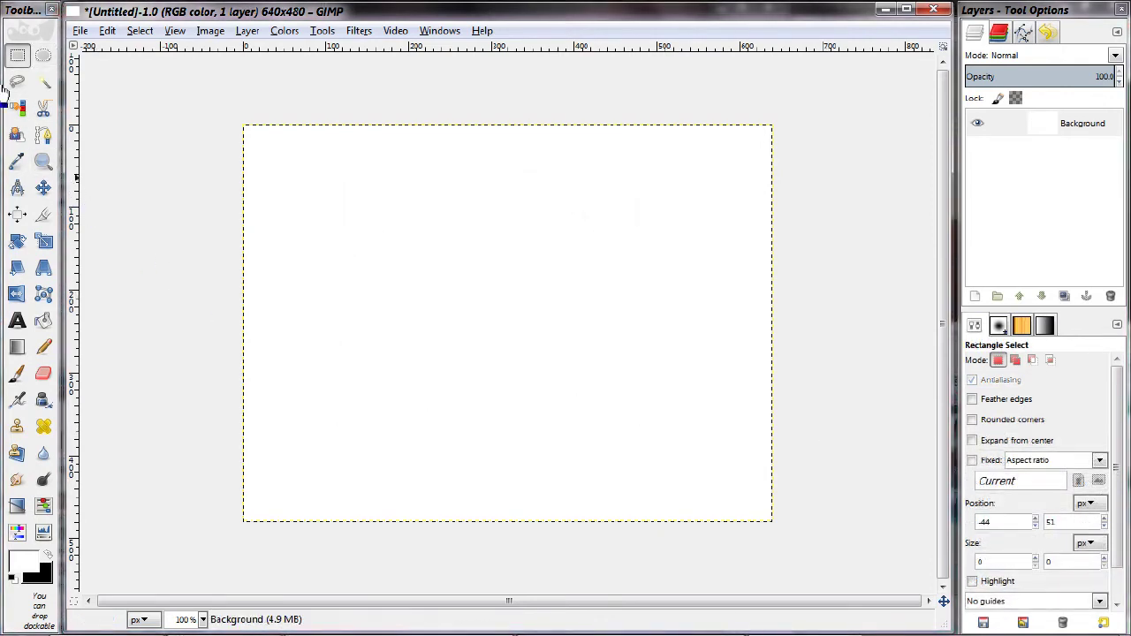
Step: Draw a closed animal-shaped freehand selection with Free Select
{"action": "key", "text": "f"}
{"action": "left_click_drag", "start_coordinate": [350, 338], "coordinate": [360, 314]}
{"action": "left_click", "coordinate": [386, 304]}
{"action": "left_click", "coordinate": [427, 316]}
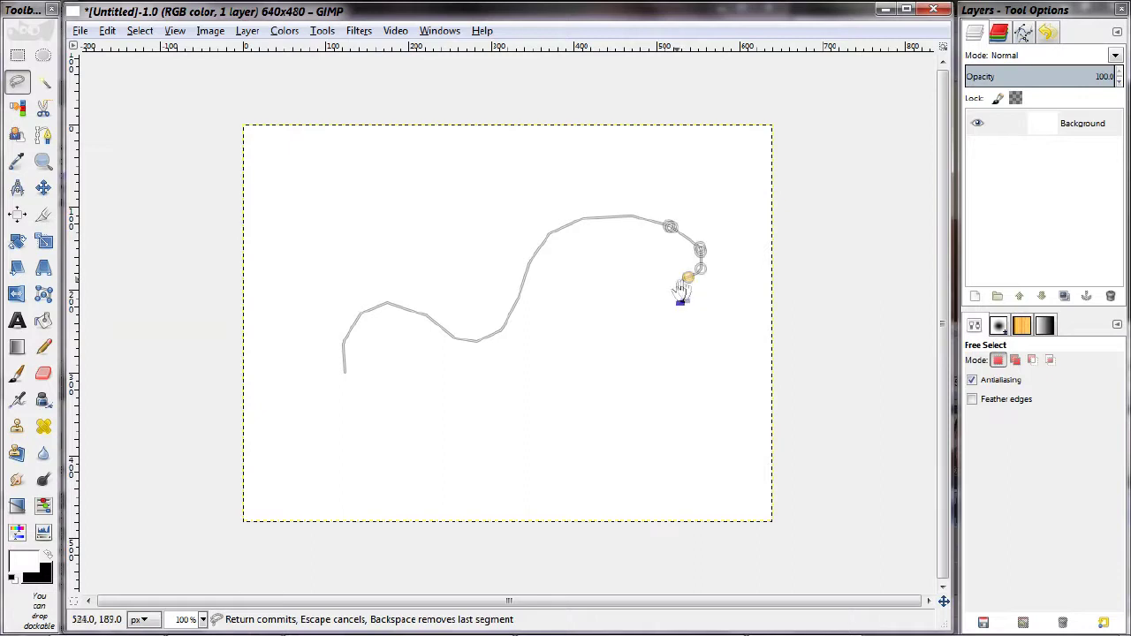
{"action": "mouse_move", "coordinate": [606, 314]}
{"action": "left_mouse_down"}
{"action": "mouse_move", "coordinate": [575, 370]}
{"action": "mouse_move", "coordinate": [567, 488]}
{"action": "mouse_move", "coordinate": [536, 378]}
{"action": "mouse_move", "coordinate": [538, 486]}
{"action": "mouse_move", "coordinate": [511, 454]}
{"action": "mouse_move", "coordinate": [506, 401]}
{"action": "mouse_move", "coordinate": [473, 387]}
{"action": "mouse_move", "coordinate": [436, 418]}
{"action": "mouse_move", "coordinate": [427, 492]}
{"action": "mouse_move", "coordinate": [402, 497]}
{"action": "mouse_move", "coordinate": [391, 385]}
{"action": "mouse_move", "coordinate": [368, 491]}
{"action": "mouse_move", "coordinate": [334, 483]}
{"action": "mouse_move", "coordinate": [344, 382]}
{"action": "left_mouse_up"}
{"action": "left_click", "coordinate": [345, 374]}
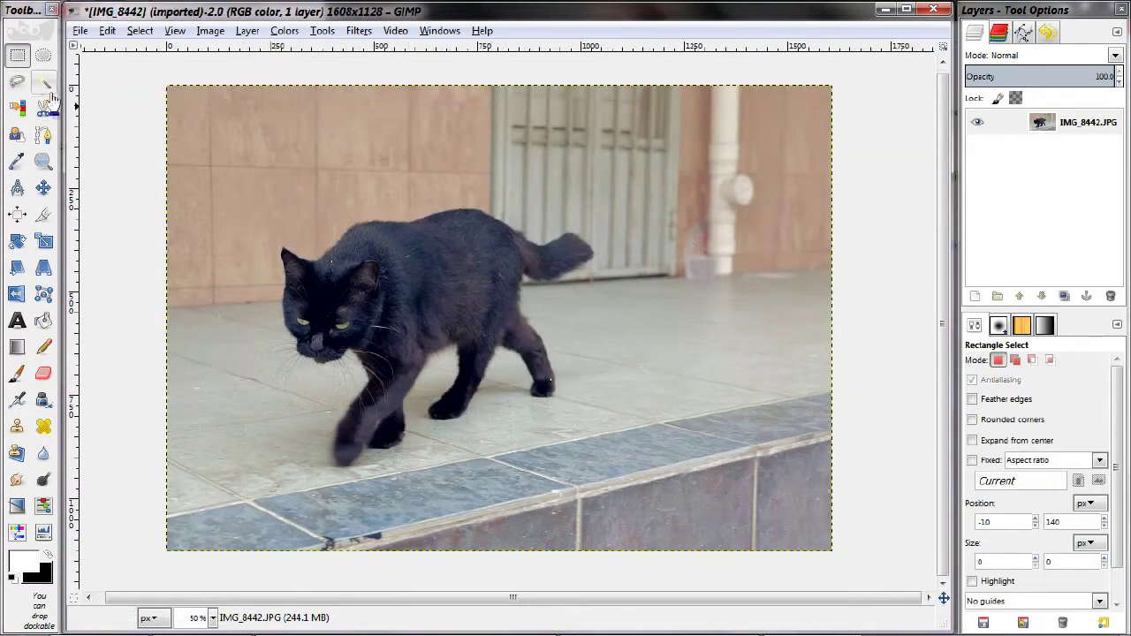
Step: Select the dark fur across the cat's side and body with Fuzzy Select
{"action": "left_click", "coordinate": [44, 81]}
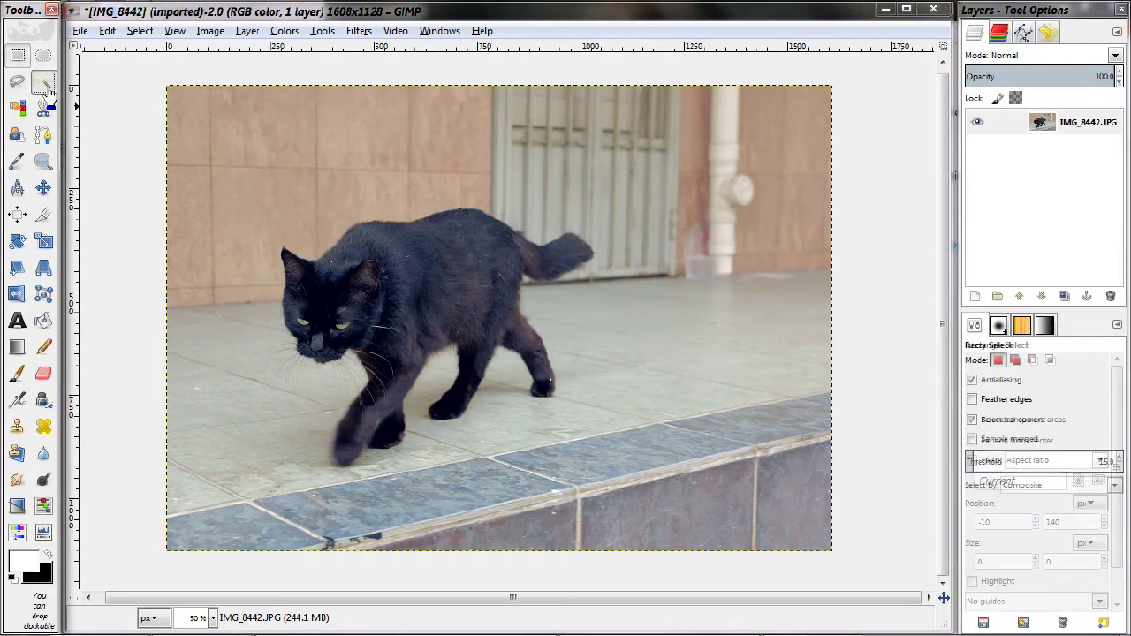
{"action": "left_click", "coordinate": [431, 293]}
{"action": "mouse_move", "coordinate": [461, 323]}
{"action": "left_mouse_down"}
{"action": "mouse_move", "coordinate": [467, 303]}
{"action": "mouse_move", "coordinate": [434, 292]}
{"action": "mouse_move", "coordinate": [434, 281]}
{"action": "left_mouse_up"}
{"action": "left_click_drag", "start_coordinate": [531, 263], "coordinate": [552, 308]}
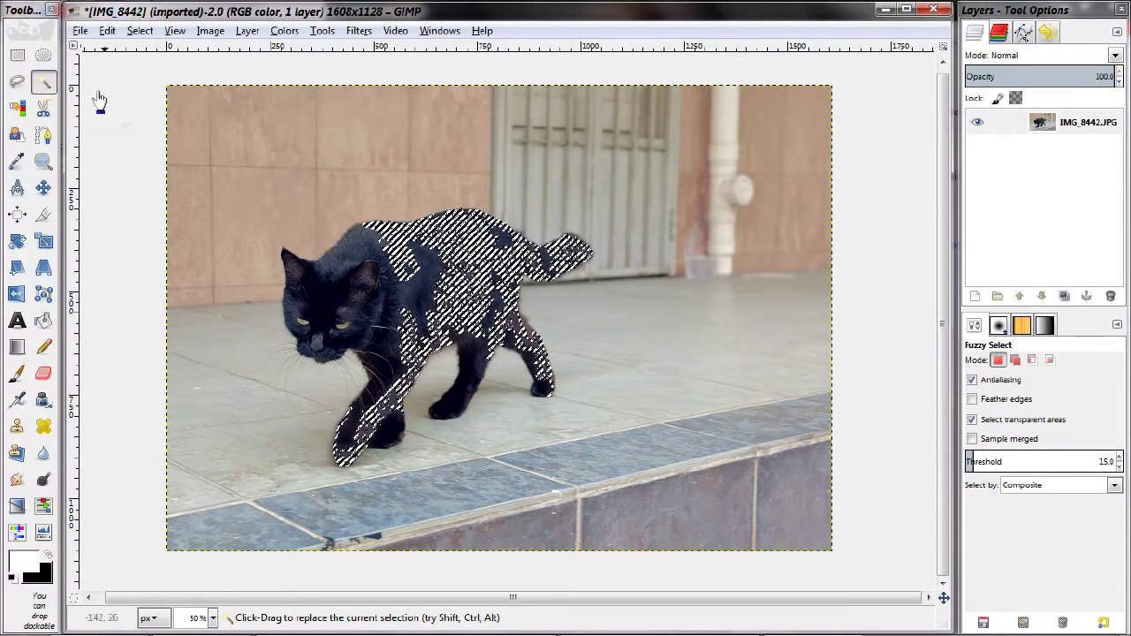
Step: Use Select by Color on the cat's fur, resampling until body and tail are covered
{"action": "left_click", "coordinate": [17, 56]}
{"action": "left_click", "coordinate": [18, 109]}
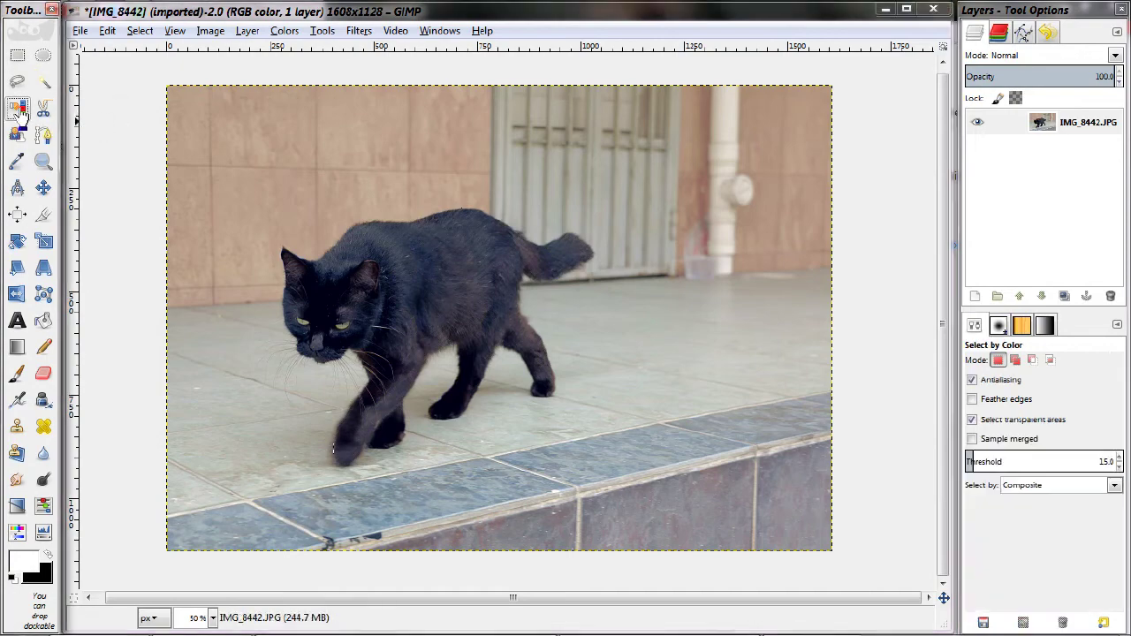
{"action": "left_click", "coordinate": [389, 252]}
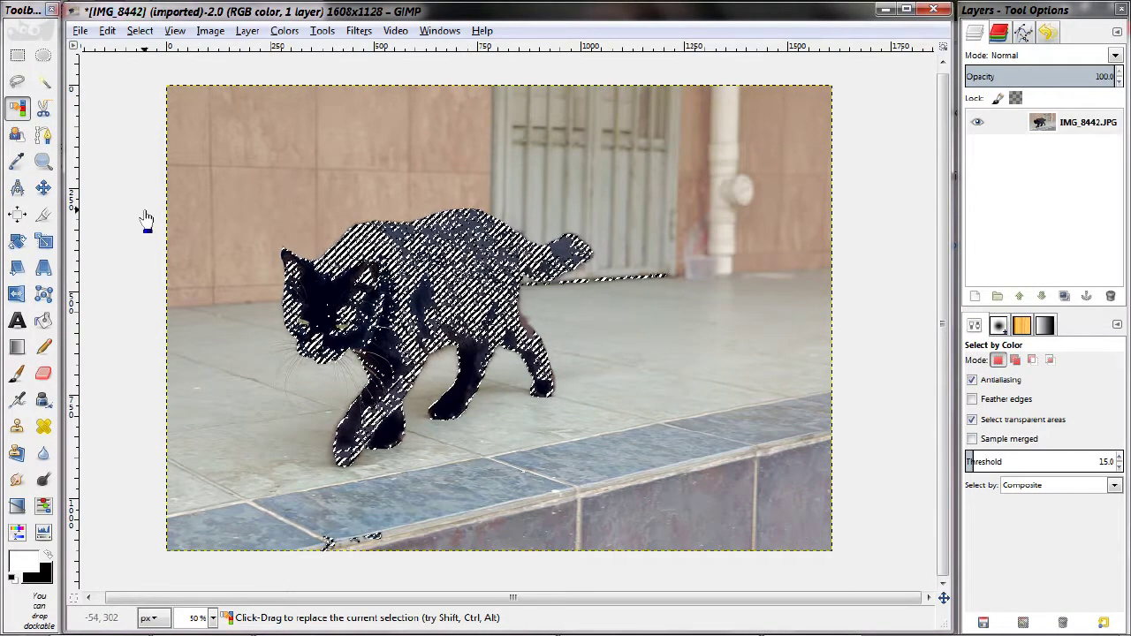
{"action": "left_click", "coordinate": [328, 304]}
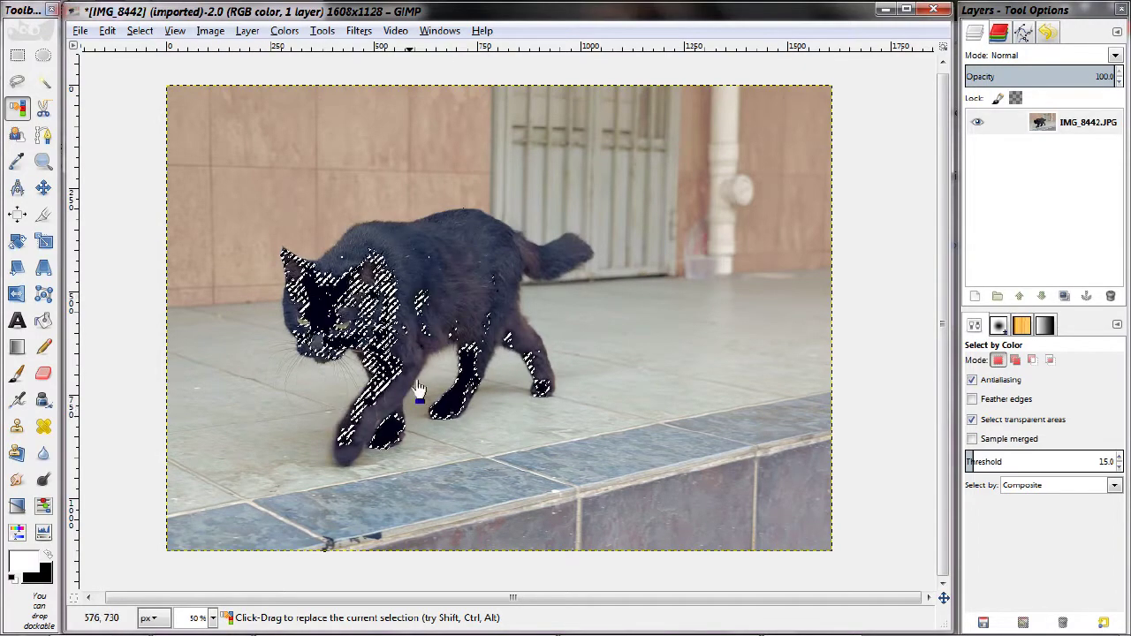
{"action": "left_click", "coordinate": [524, 267]}
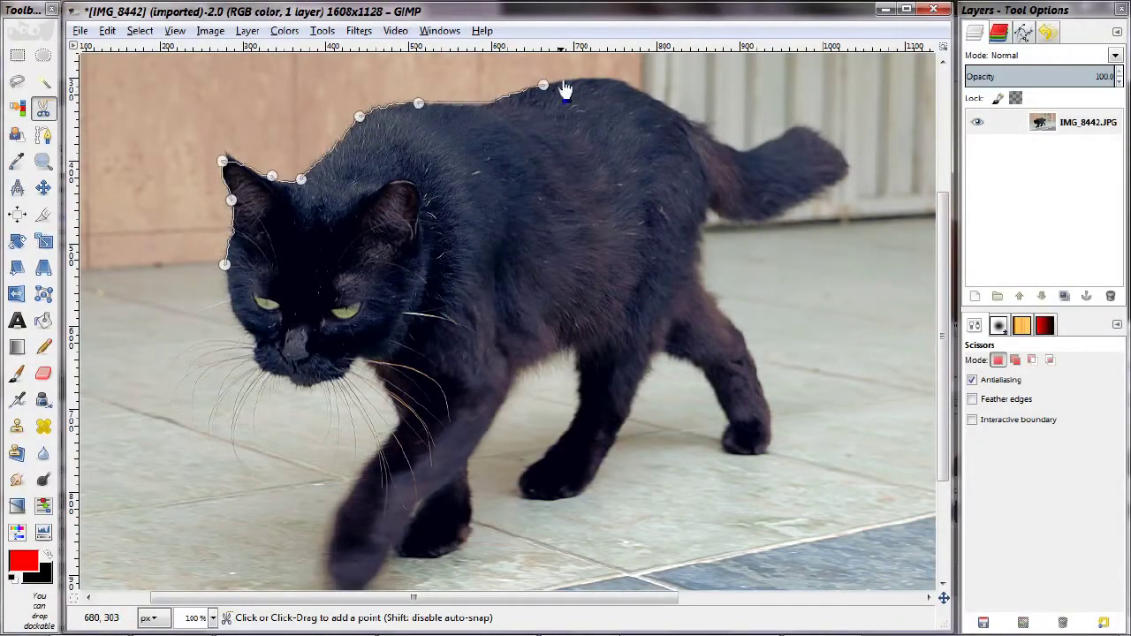
Step: Place Scissors edge points along the cat's back, around the tail, hind leg and hind paw
{"action": "left_click", "coordinate": [604, 75]}
{"action": "left_click", "coordinate": [687, 120]}
{"action": "left_click", "coordinate": [733, 145]}
{"action": "left_click", "coordinate": [796, 126]}
{"action": "left_click", "coordinate": [701, 243]}
{"action": "left_click", "coordinate": [722, 314]}
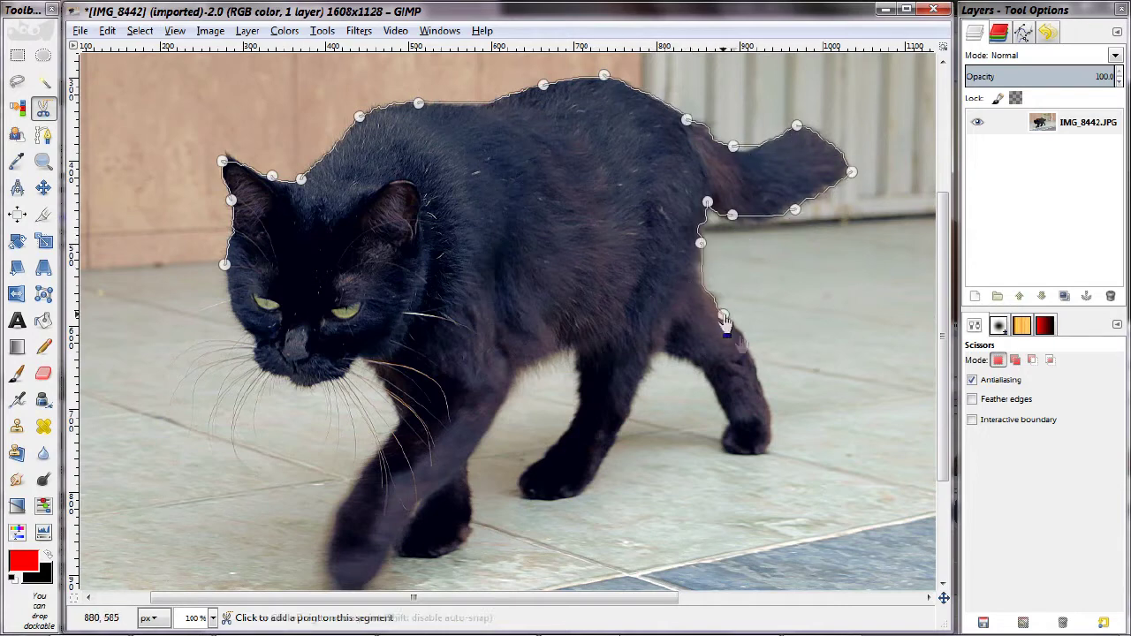
{"action": "left_click", "coordinate": [751, 360]}
{"action": "left_click", "coordinate": [765, 413]}
{"action": "left_click", "coordinate": [764, 449]}
{"action": "left_click", "coordinate": [723, 449]}
{"action": "left_click", "coordinate": [713, 388]}
{"action": "left_click", "coordinate": [677, 356]}
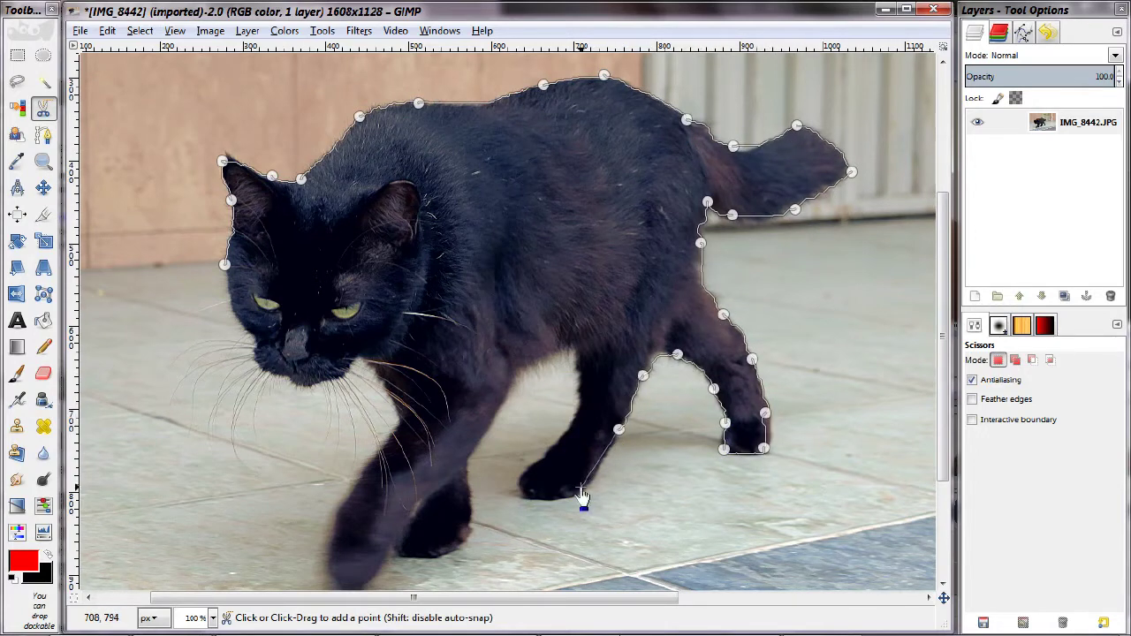
Step: Continue the points down the front leg and paw, close at the start, and convert to a selection
{"action": "left_click", "coordinate": [514, 369]}
{"action": "left_click", "coordinate": [495, 422]}
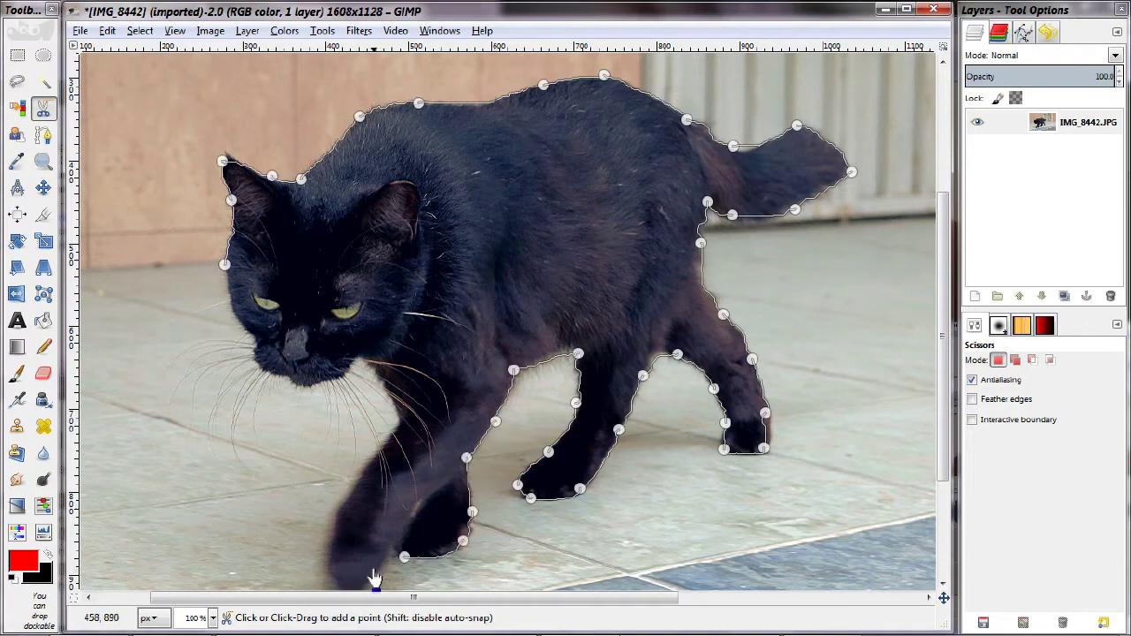
{"action": "left_click", "coordinate": [376, 571]}
{"action": "left_click_drag", "start_coordinate": [358, 587], "coordinate": [342, 589]}
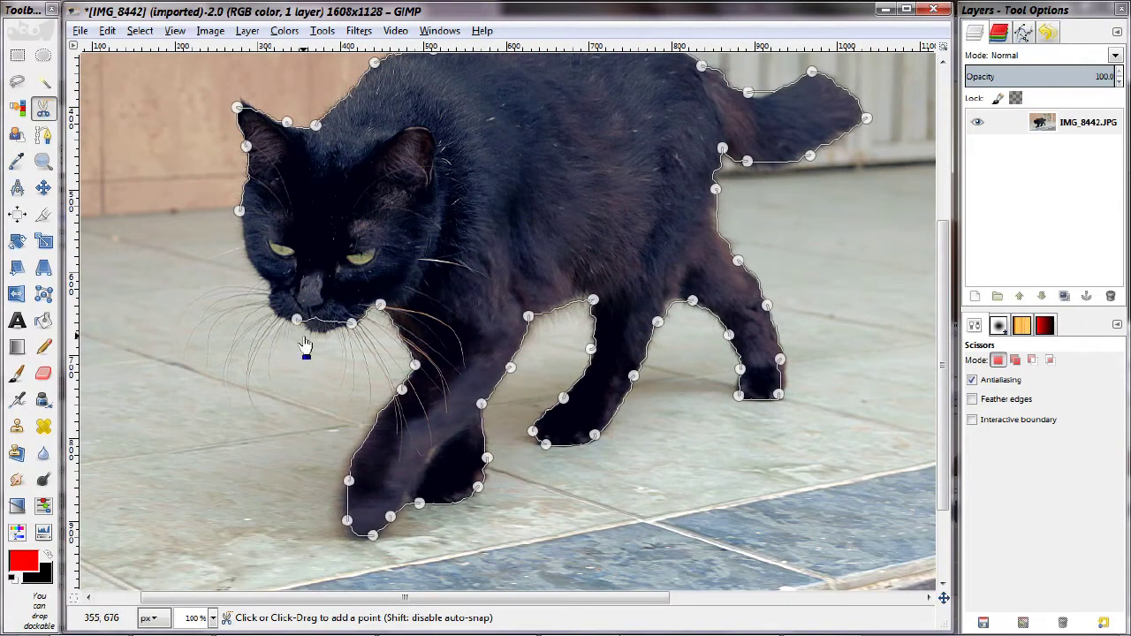
{"action": "left_click", "coordinate": [238, 210]}
{"action": "left_click", "coordinate": [581, 385]}
Step: Roughly outline the cat from its cheek around the tail and hind leg with Foreground Select
{"action": "key", "text": "r"}
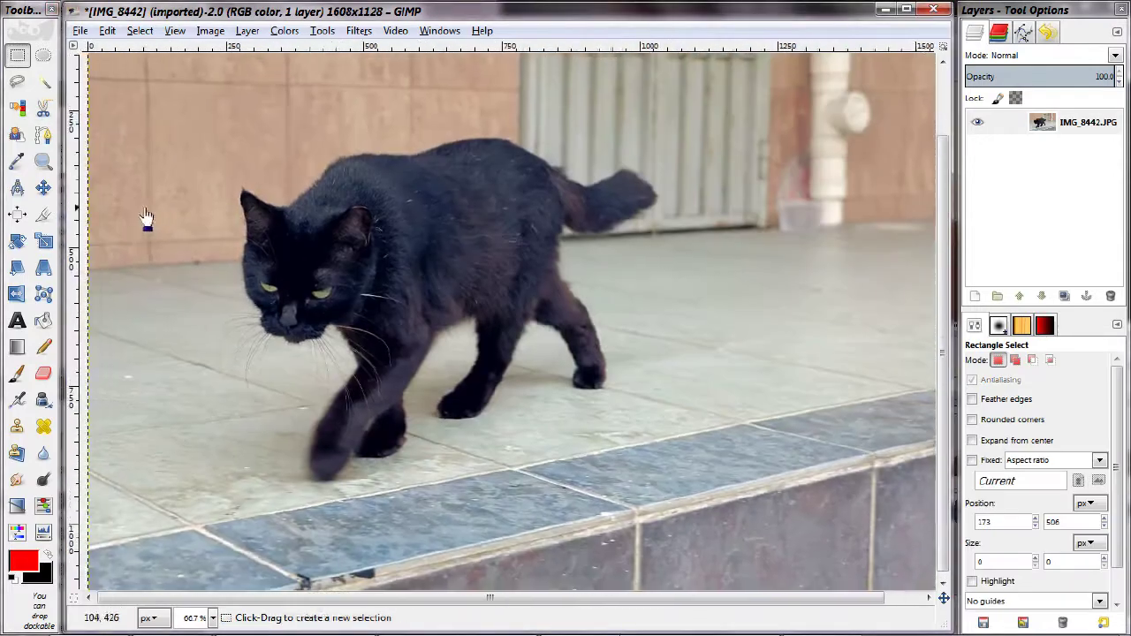
{"action": "left_click", "coordinate": [16, 134]}
{"action": "left_click_drag", "start_coordinate": [241, 265], "coordinate": [240, 190]}
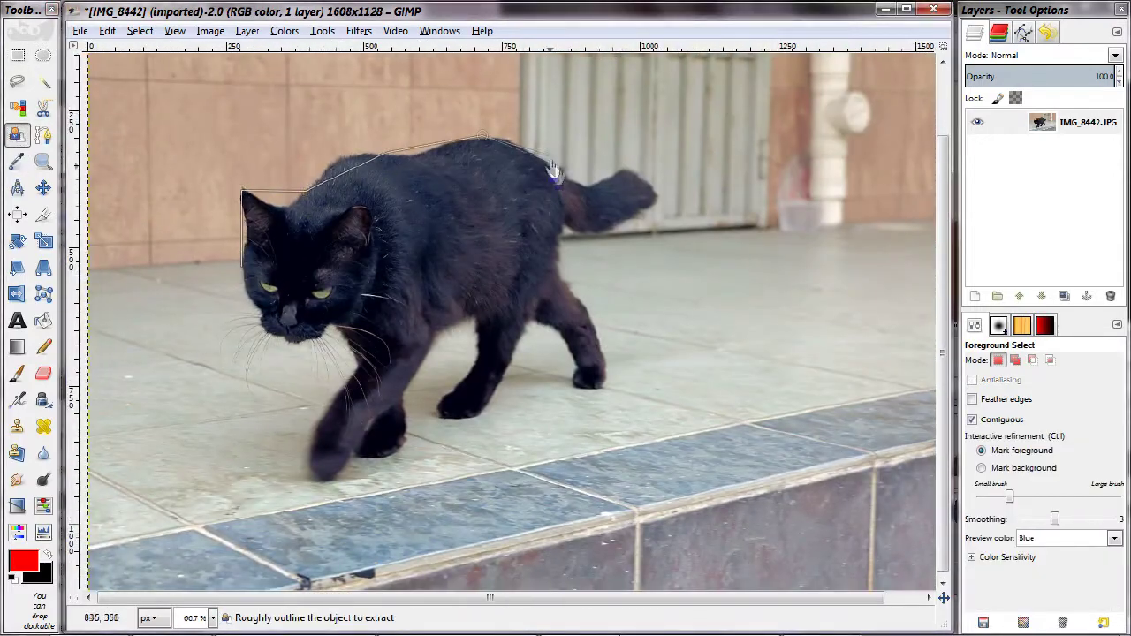
{"action": "mouse_move", "coordinate": [609, 244]}
{"action": "left_mouse_down"}
{"action": "mouse_move", "coordinate": [560, 282]}
{"action": "mouse_move", "coordinate": [606, 395]}
{"action": "mouse_move", "coordinate": [514, 365]}
{"action": "mouse_move", "coordinate": [449, 430]}
{"action": "left_mouse_up"}
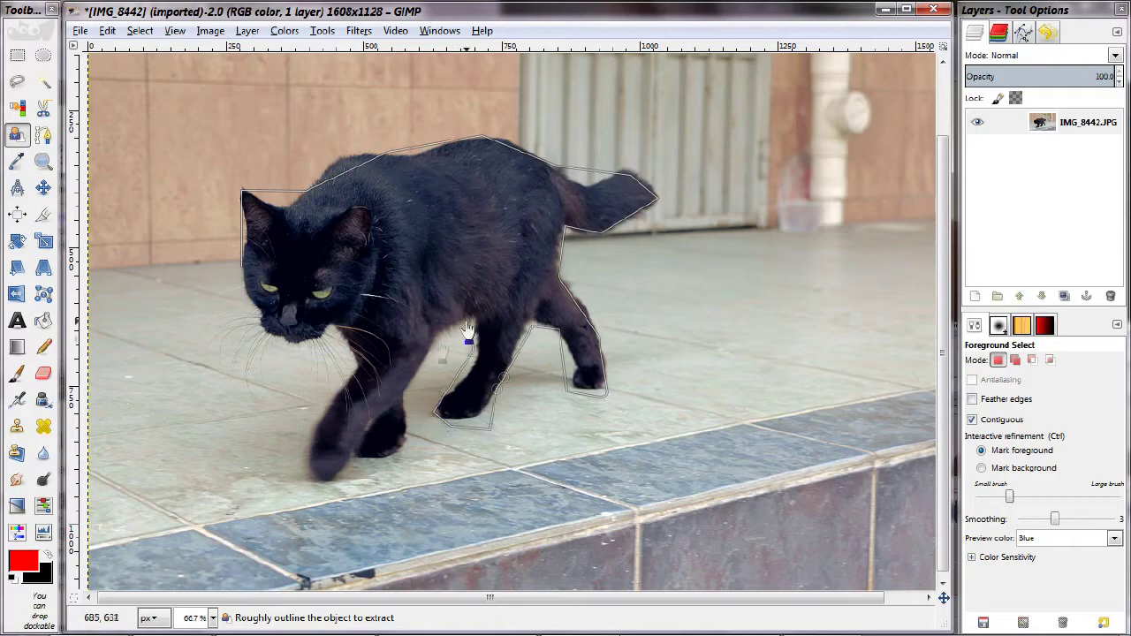
{"action": "left_click", "coordinate": [245, 270]}
Step: Paint foreground strokes over the cat's back, hind leg and tail tip at 100% zoom
{"action": "left_click_drag", "start_coordinate": [358, 167], "coordinate": [391, 197]}
{"action": "left_click", "coordinate": [339, 183]}
{"action": "key", "text": "1"}
{"action": "left_click", "coordinate": [631, 366]}
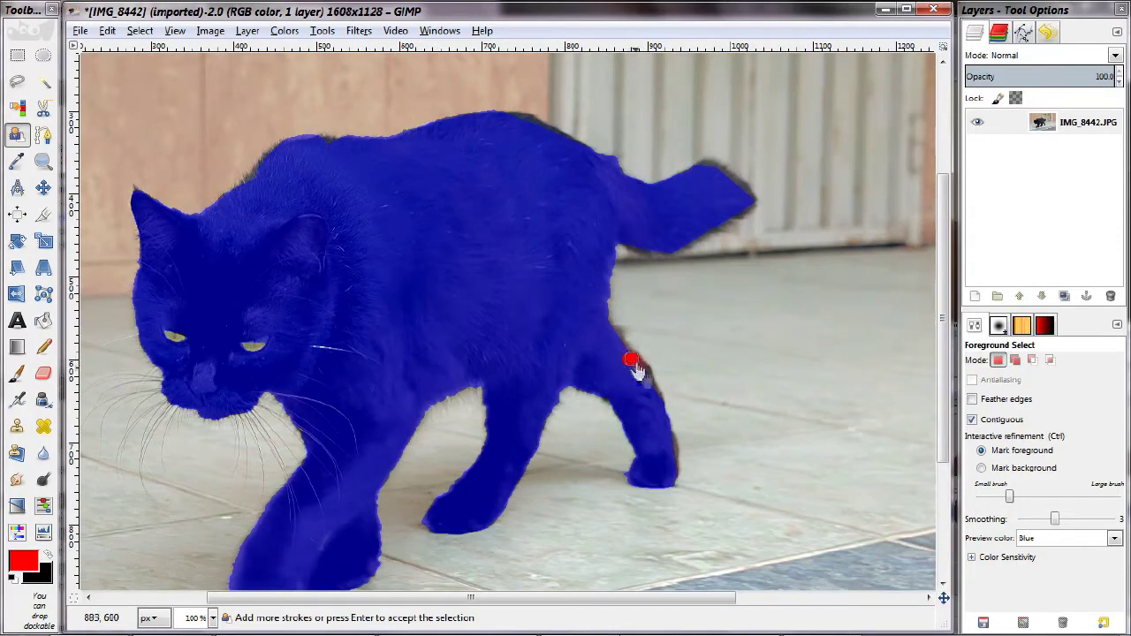
{"action": "left_click", "coordinate": [711, 199]}
{"action": "left_click_drag", "start_coordinate": [508, 115], "coordinate": [565, 126]}
{"action": "left_click", "coordinate": [331, 144]}
Step: Add a foreground stroke near the cat's eye, zoom out, and accept the extracted selection
{"action": "scroll", "coordinate": [583, 314], "scroll_direction": "down", "scroll_amount": 1}
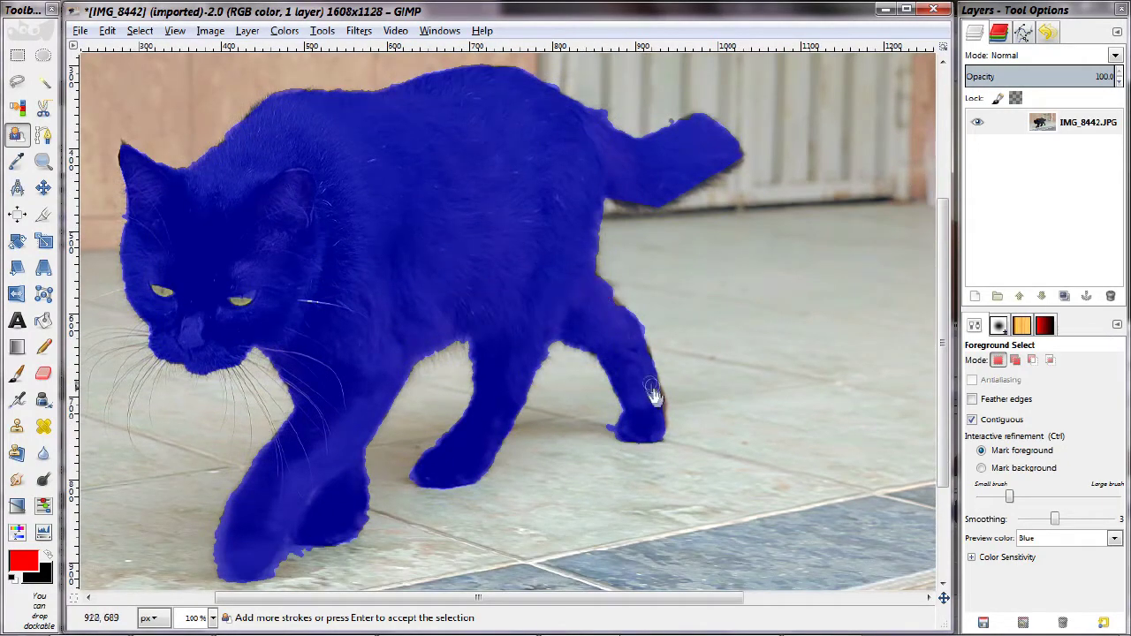
{"action": "scroll", "coordinate": [606, 409], "scroll_direction": "left", "scroll_amount": 1}
{"action": "left_click_drag", "start_coordinate": [246, 298], "coordinate": [295, 298]}
{"action": "key", "text": "minus"}
{"action": "key", "text": "Return"}
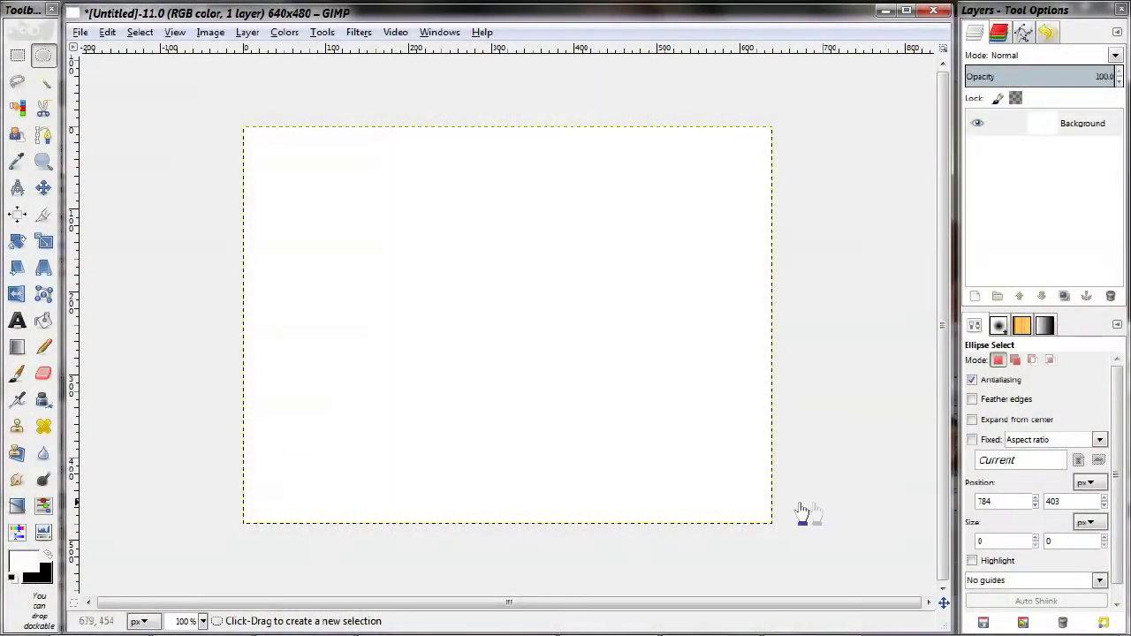
Step: Draw a small ellipse, then constrain Ellipse Select to a fixed 200 px width and draw another
{"action": "left_click_drag", "start_coordinate": [437, 290], "coordinate": [530, 369]}
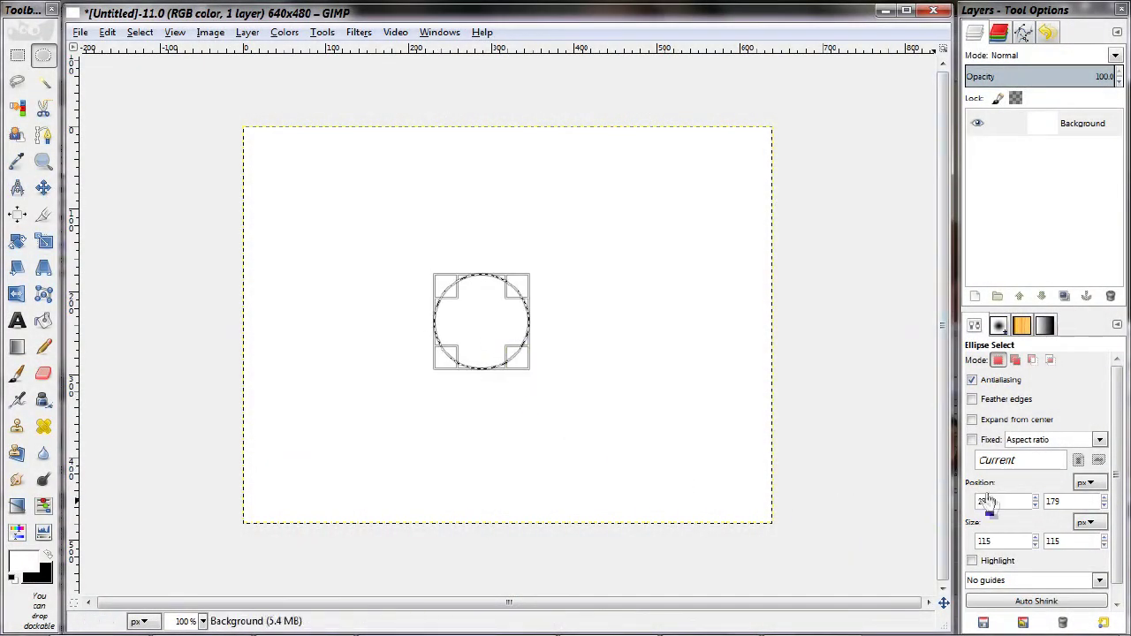
{"action": "scroll", "coordinate": [989, 500], "scroll_direction": "up", "scroll_amount": 8}
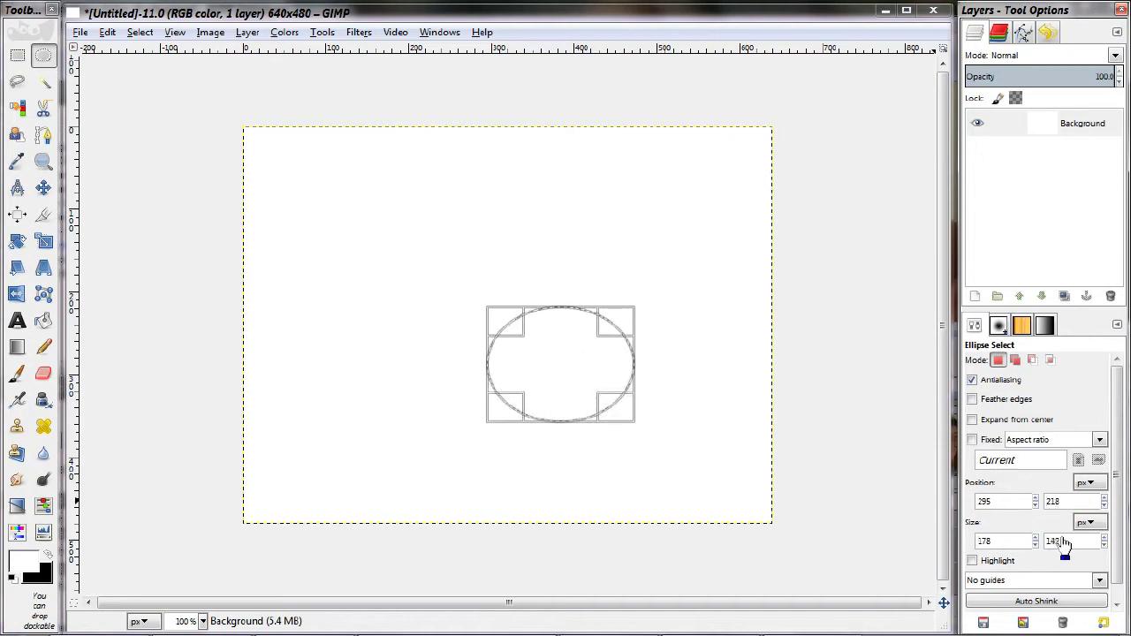
{"action": "left_click", "coordinate": [1039, 449]}
{"action": "left_click", "coordinate": [1003, 458]}
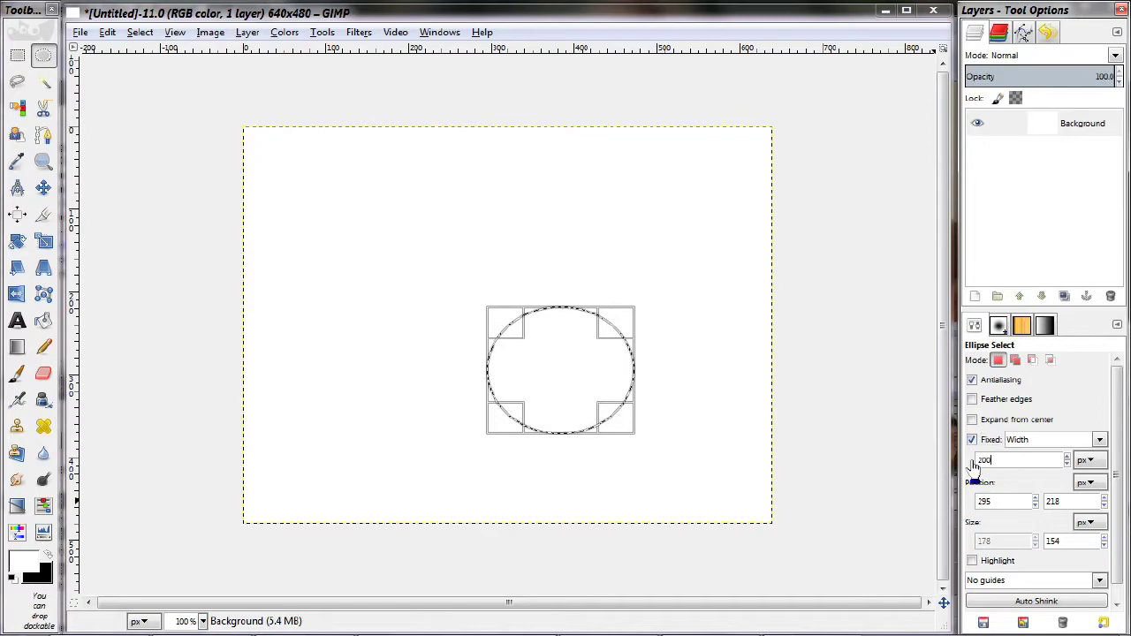
{"action": "left_click_drag", "start_coordinate": [513, 209], "coordinate": [572, 495]}
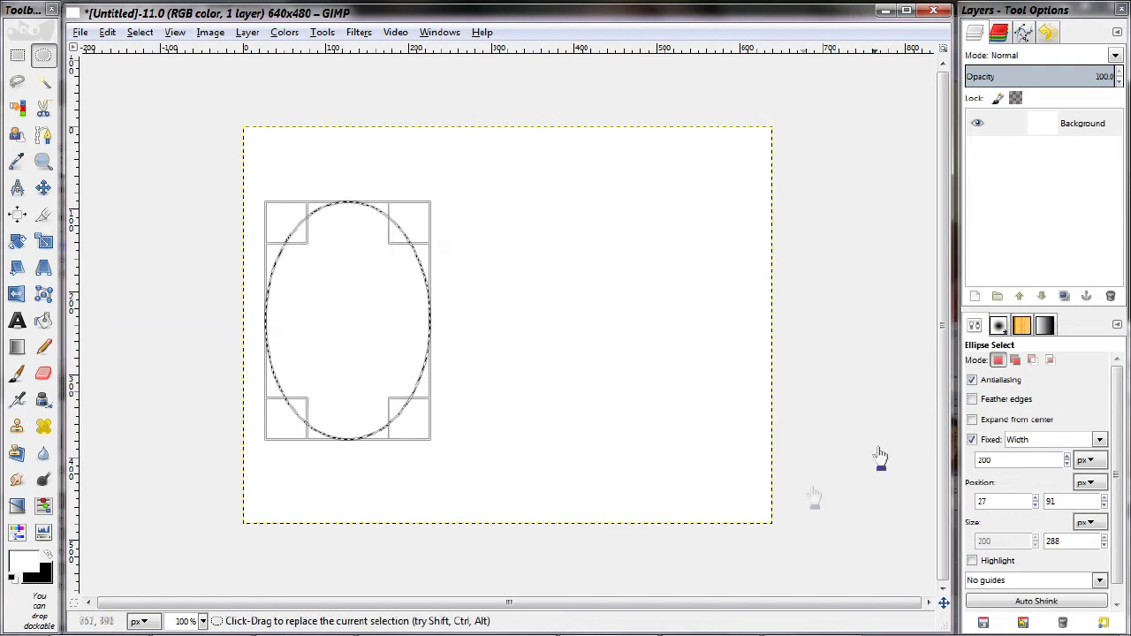
Step: Draw a 3:1 aspect-ratio ellipse, reposition and enlarge it, then drag a region selection on the cat
{"action": "left_click", "coordinate": [1051, 439]}
{"action": "left_click", "coordinate": [1030, 455]}
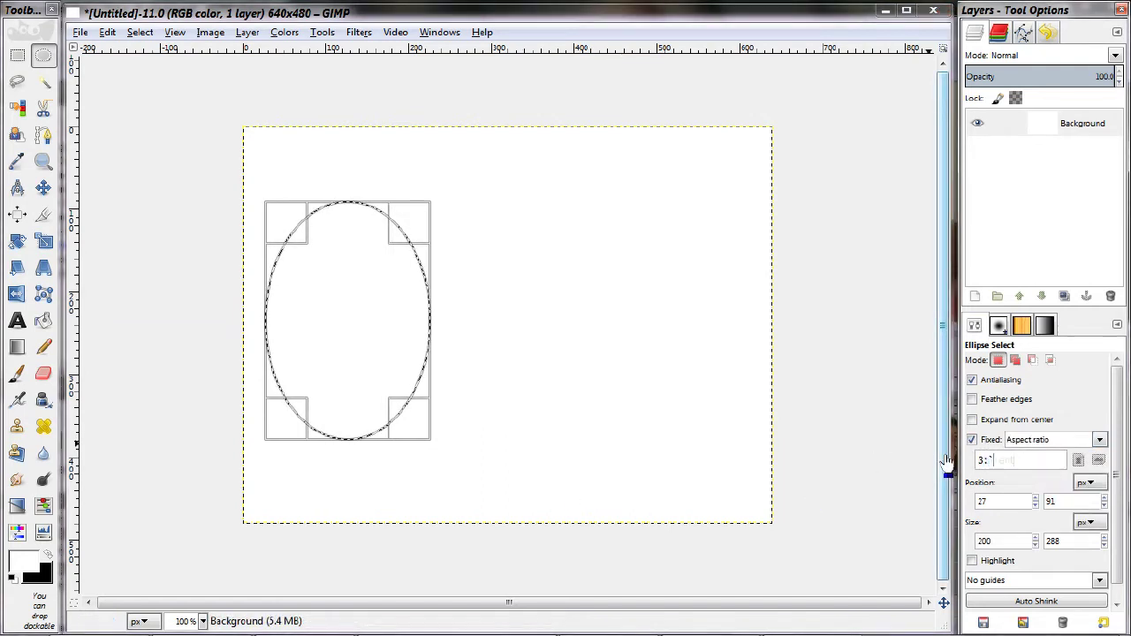
{"action": "left_click_drag", "start_coordinate": [659, 220], "coordinate": [366, 326]}
{"action": "left_click_drag", "start_coordinate": [556, 280], "coordinate": [552, 367]}
{"action": "left_click_drag", "start_coordinate": [648, 356], "coordinate": [698, 353]}
{"action": "left_click_drag", "start_coordinate": [379, 371], "coordinate": [370, 364]}
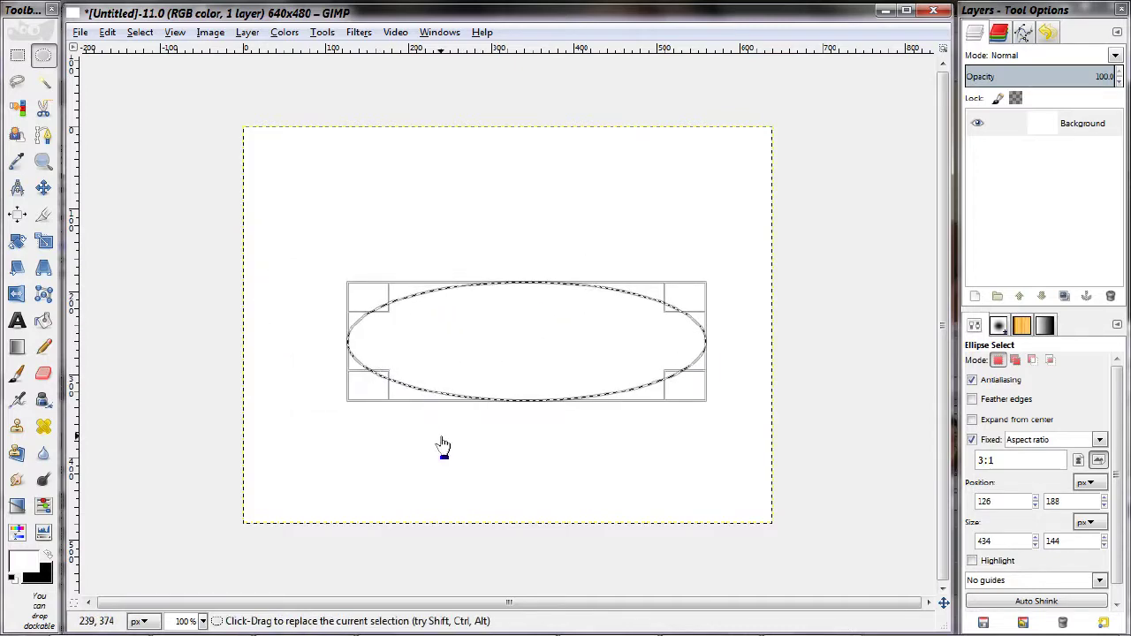
{"action": "left_click_drag", "start_coordinate": [464, 426], "coordinate": [518, 480]}
{"action": "left_click_drag", "start_coordinate": [477, 303], "coordinate": [482, 371]}
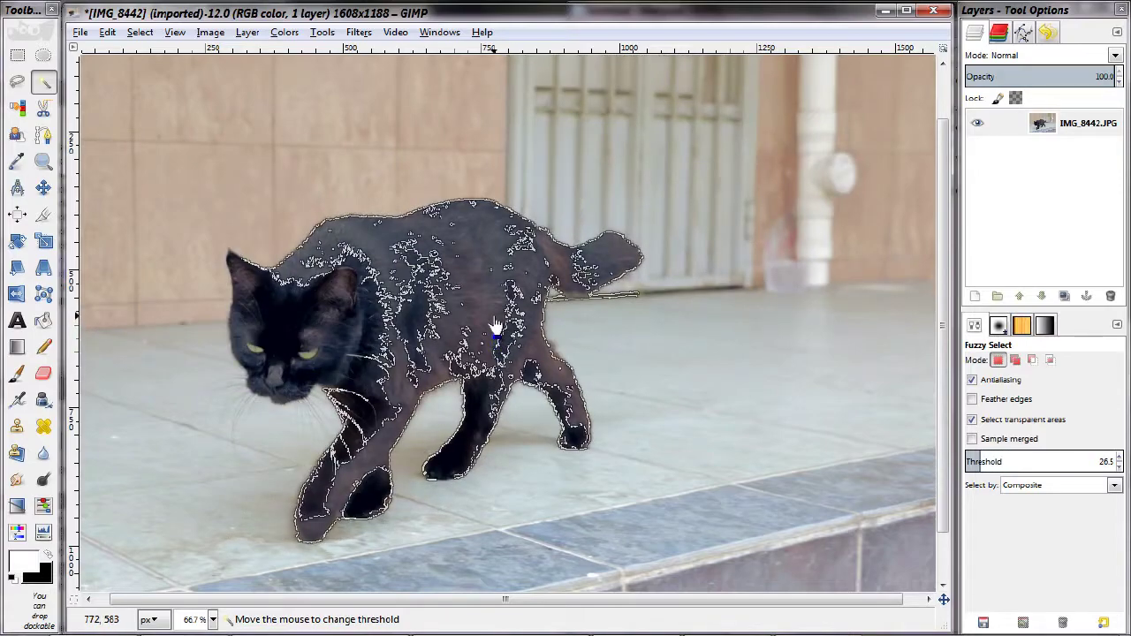
Step: Clear the selection, select by colour on the cat's head, then raise the threshold to about 157
{"action": "key", "text": "ctrl+shift+a"}
{"action": "key", "text": "r"}
{"action": "key", "text": "minus"}
{"action": "key", "text": "shift+o"}
{"action": "left_click_drag", "start_coordinate": [279, 264], "coordinate": [306, 205]}
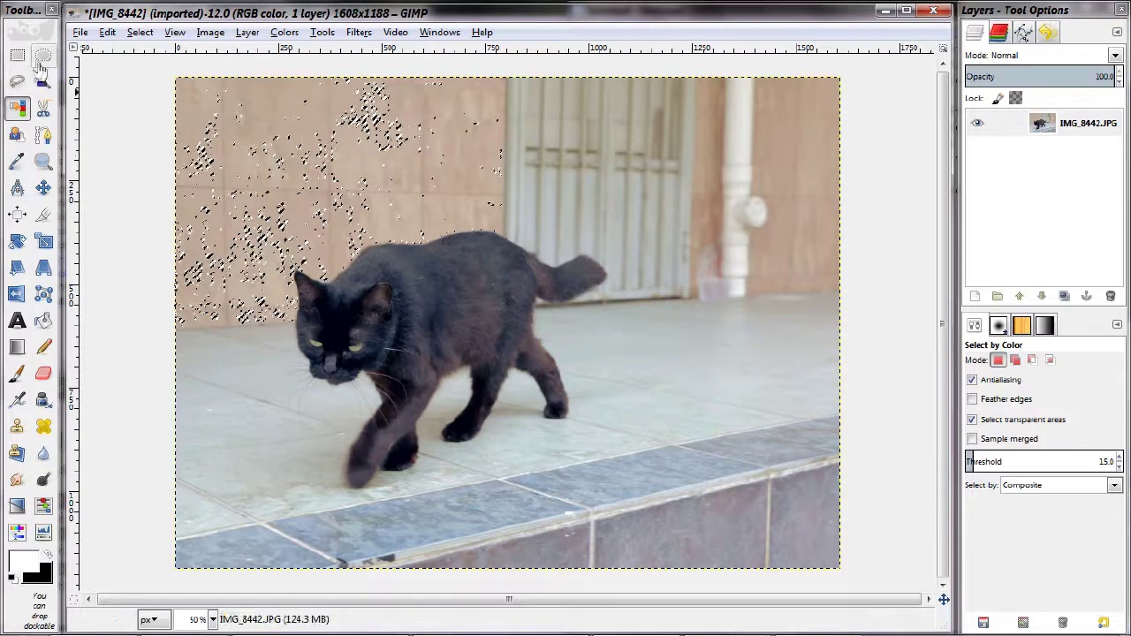
{"action": "key", "text": "u"}
{"action": "mouse_move", "coordinate": [821, 297]}
{"action": "left_mouse_down"}
{"action": "mouse_move", "coordinate": [989, 296]}
{"action": "mouse_move", "coordinate": [824, 315]}
{"action": "left_mouse_up"}
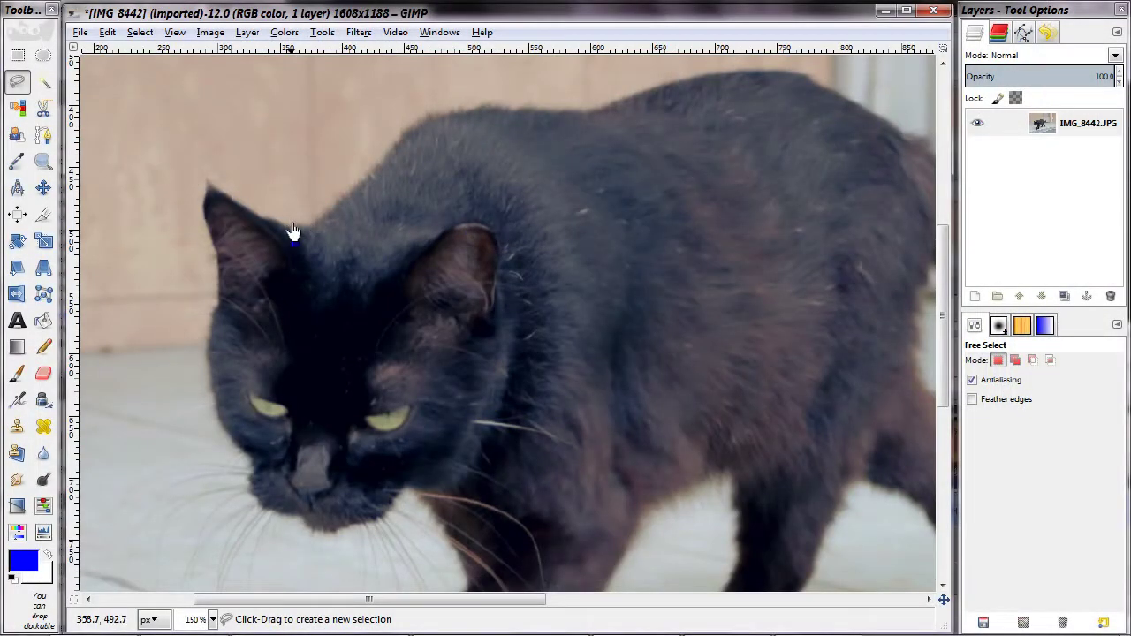
Step: Place Free Select outline points from the cat's head along its back and down its side
{"action": "left_click", "coordinate": [294, 226]}
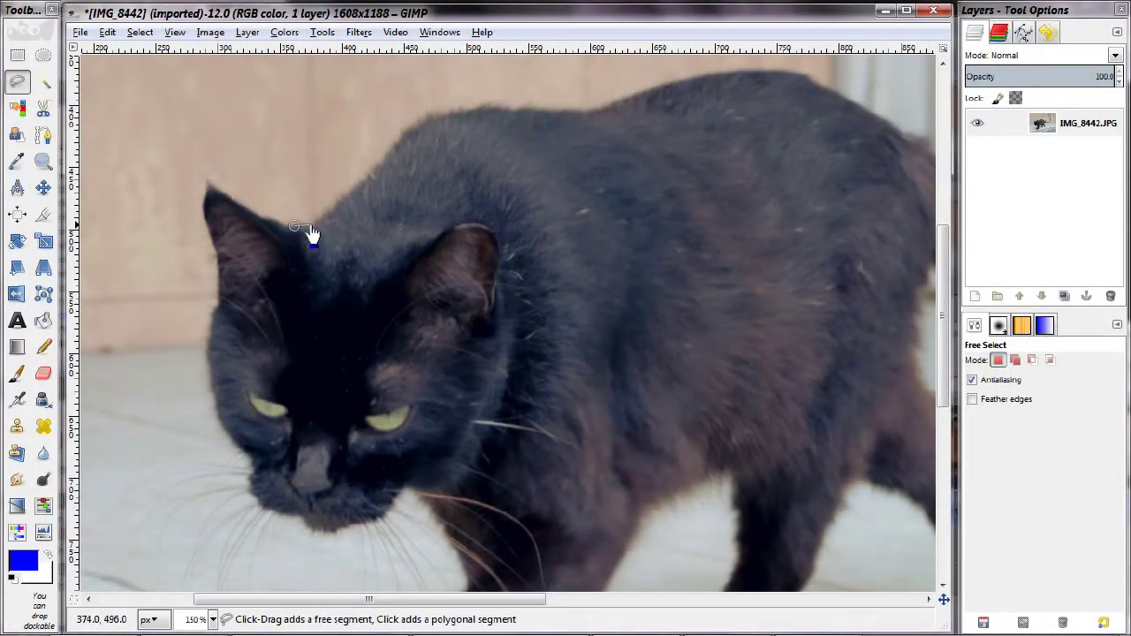
{"action": "left_click", "coordinate": [336, 205]}
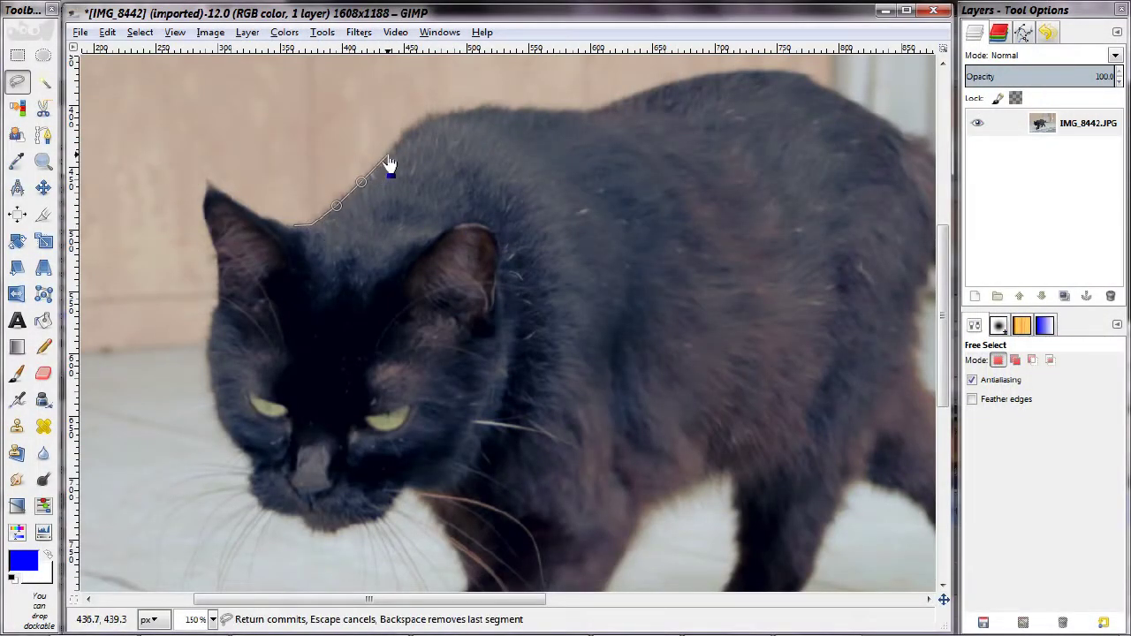
{"action": "left_click", "coordinate": [477, 95]}
{"action": "left_click", "coordinate": [491, 99]}
{"action": "left_click", "coordinate": [506, 108]}
{"action": "left_click", "coordinate": [590, 107]}
{"action": "left_click", "coordinate": [662, 86]}
{"action": "left_click", "coordinate": [688, 78]}
{"action": "left_click", "coordinate": [749, 73]}
{"action": "left_click", "coordinate": [768, 92]}
{"action": "left_click", "coordinate": [810, 168]}
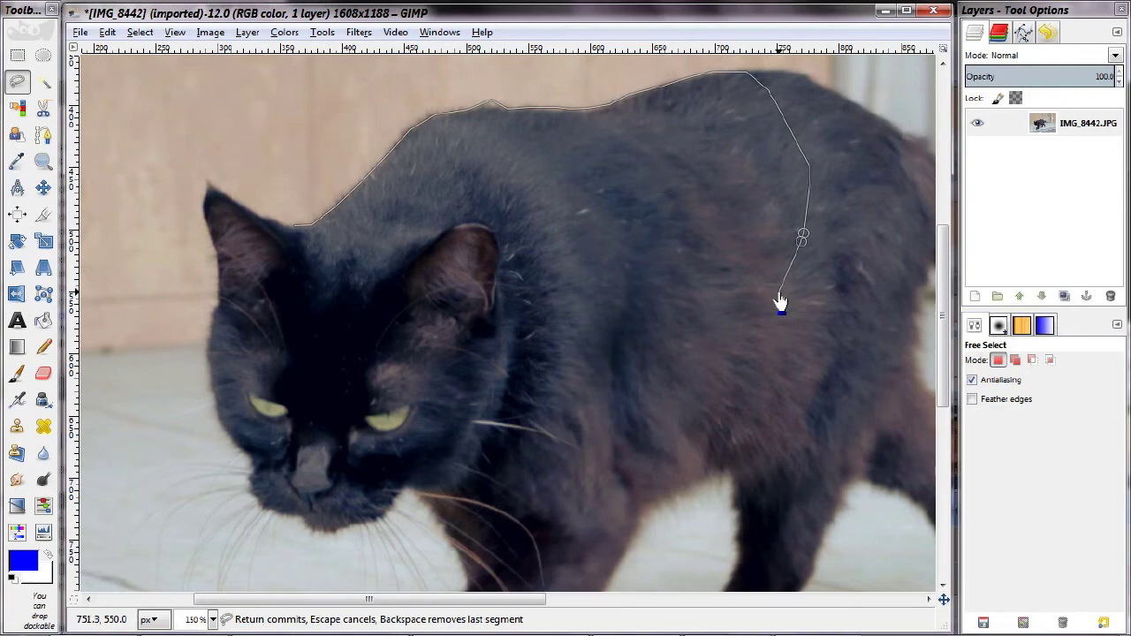
Step: Remove the misplaced segment and re-place points along the back to the tail base
{"action": "key", "text": "BackSpace"}
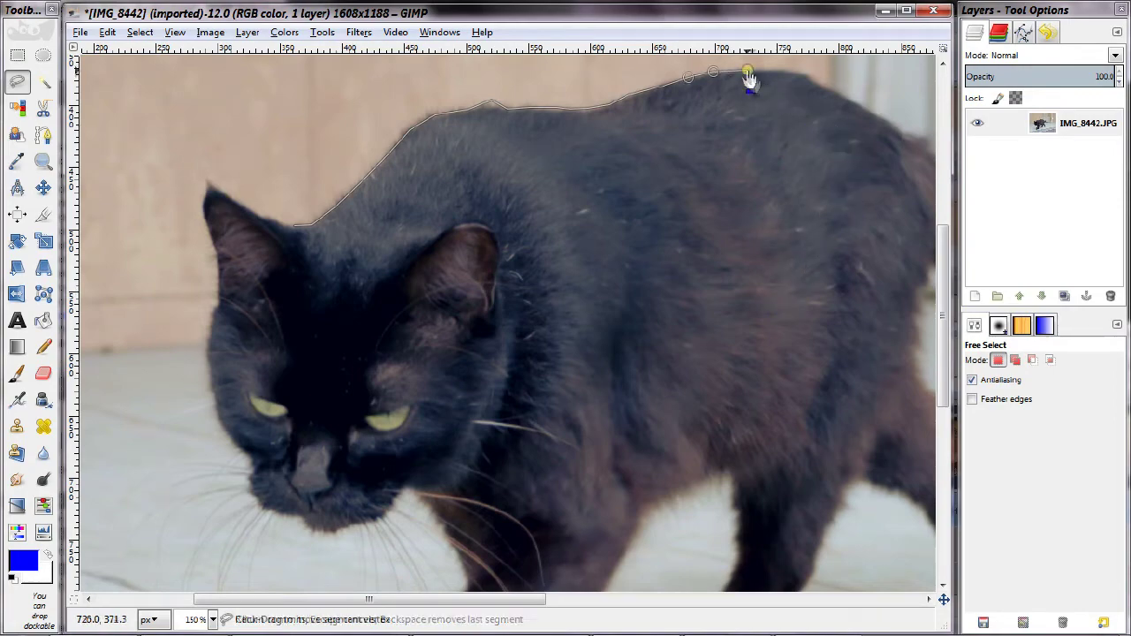
{"action": "scroll", "coordinate": [747, 84], "scroll_direction": "up", "scroll_amount": 1}
{"action": "scroll", "coordinate": [747, 84], "scroll_direction": "right", "scroll_amount": 2}
{"action": "left_click", "coordinate": [775, 119]}
{"action": "scroll", "coordinate": [847, 168], "scroll_direction": "right", "scroll_amount": 2}
{"action": "left_click", "coordinate": [795, 167]}
{"action": "scroll", "coordinate": [858, 209], "scroll_direction": "right", "scroll_amount": 5}
{"action": "scroll", "coordinate": [858, 210], "scroll_direction": "up", "scroll_amount": 1}
{"action": "left_click", "coordinate": [698, 223]}
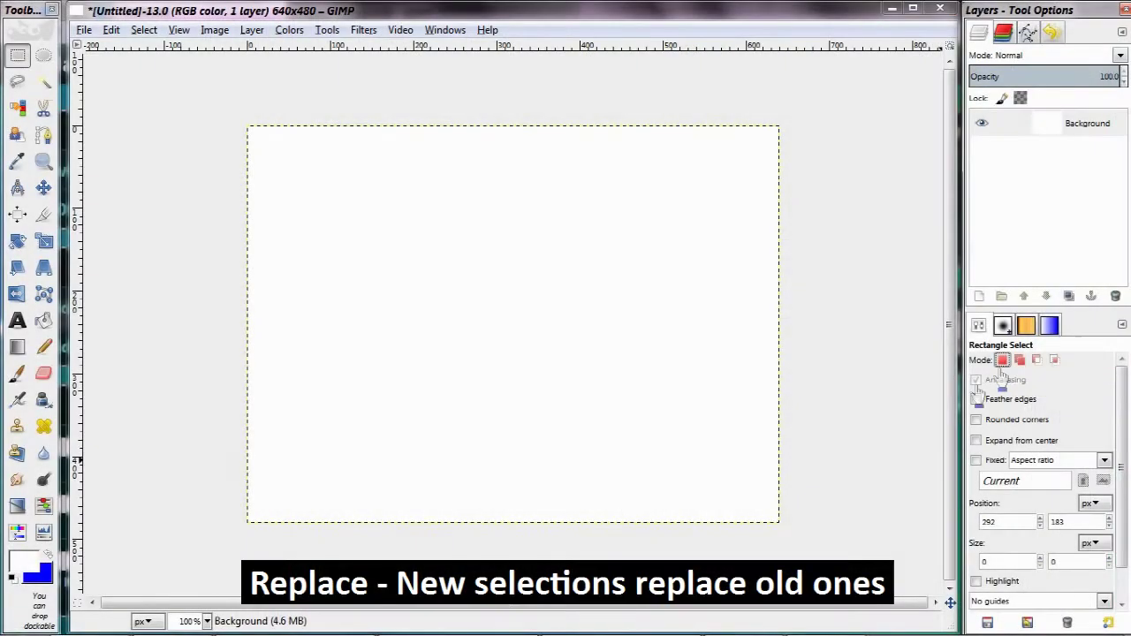
Step: Draw three rectangles in Replace mode, each replacing the last, then clear the selection
{"action": "left_click_drag", "start_coordinate": [303, 235], "coordinate": [663, 442]}
{"action": "left_click_drag", "start_coordinate": [547, 172], "coordinate": [680, 268]}
{"action": "left_click_drag", "start_coordinate": [352, 351], "coordinate": [459, 435]}
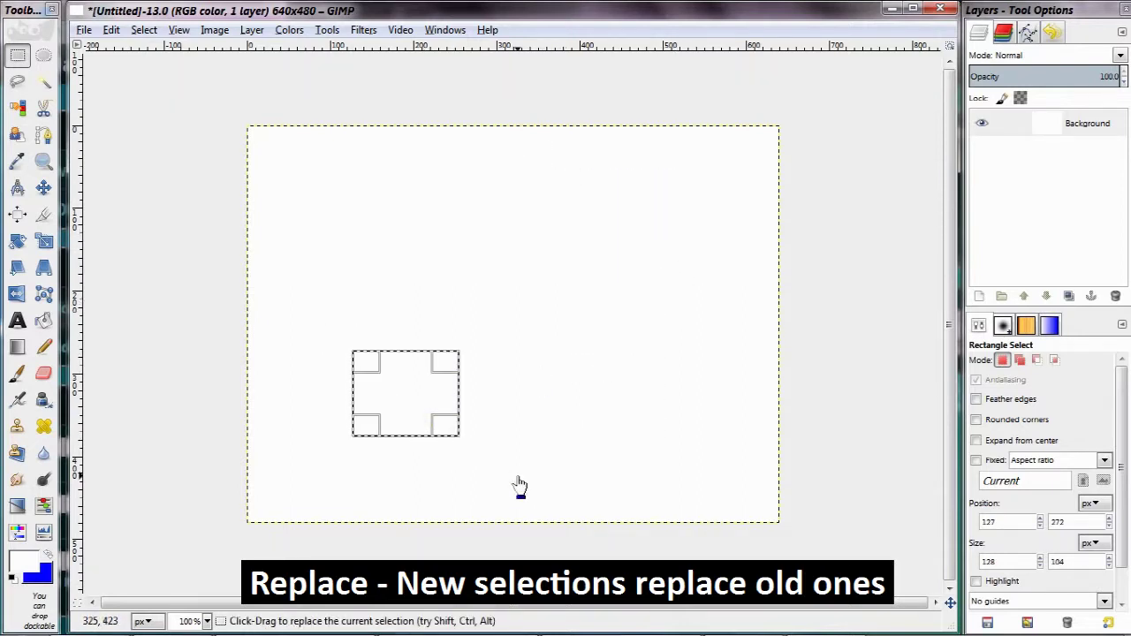
{"action": "left_click", "coordinate": [519, 486]}
Step: In Add mode, combine seven rectangles, including a joining bar, into one merged selection
{"action": "left_click", "coordinate": [1018, 359]}
{"action": "left_click_drag", "start_coordinate": [332, 207], "coordinate": [446, 309]}
{"action": "left_click_drag", "start_coordinate": [538, 247], "coordinate": [664, 356]}
{"action": "left_click_drag", "start_coordinate": [374, 379], "coordinate": [483, 464]}
{"action": "left_click_drag", "start_coordinate": [409, 260], "coordinate": [603, 293]}
{"action": "left_click_drag", "start_coordinate": [650, 153], "coordinate": [754, 274]}
{"action": "left_click_drag", "start_coordinate": [510, 390], "coordinate": [637, 468]}
{"action": "left_click_drag", "start_coordinate": [493, 191], "coordinate": [560, 283]}
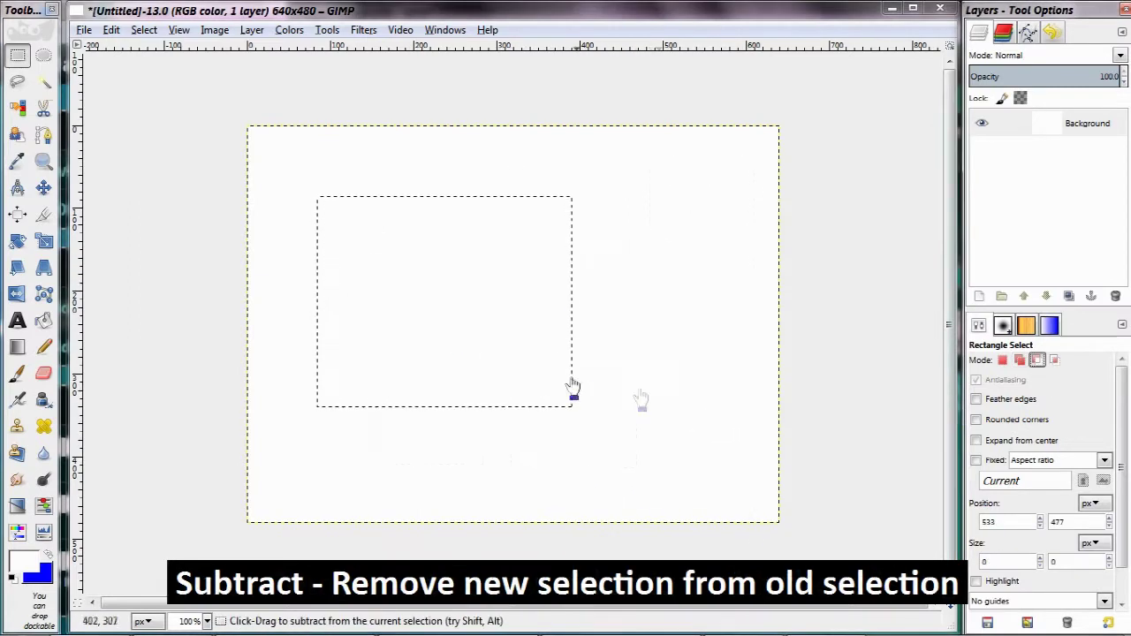
Step: Cut a square notch from the selection, then intersect with a rectangle to keep an L-shaped area
{"action": "mouse_move", "coordinate": [444, 300]}
{"action": "left_mouse_down"}
{"action": "mouse_move", "coordinate": [548, 402]}
{"action": "mouse_move", "coordinate": [719, 538]}
{"action": "left_mouse_up"}
{"action": "left_click", "coordinate": [823, 528]}
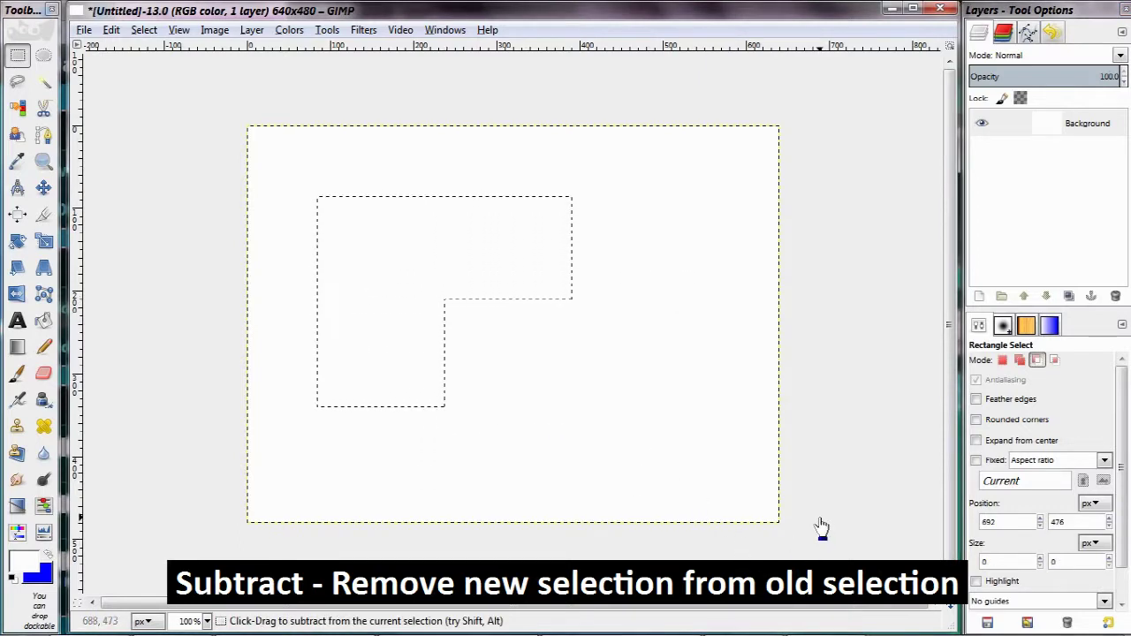
{"action": "left_click", "coordinate": [1054, 360]}
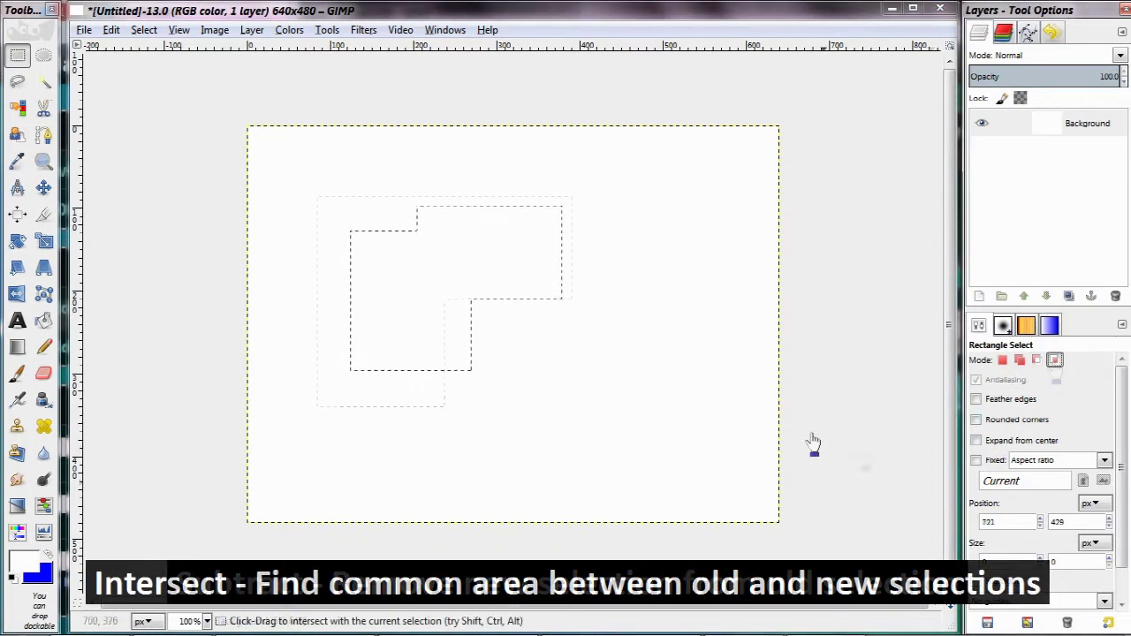
{"action": "left_click_drag", "start_coordinate": [405, 257], "coordinate": [514, 341]}
{"action": "left_click", "coordinate": [740, 435]}
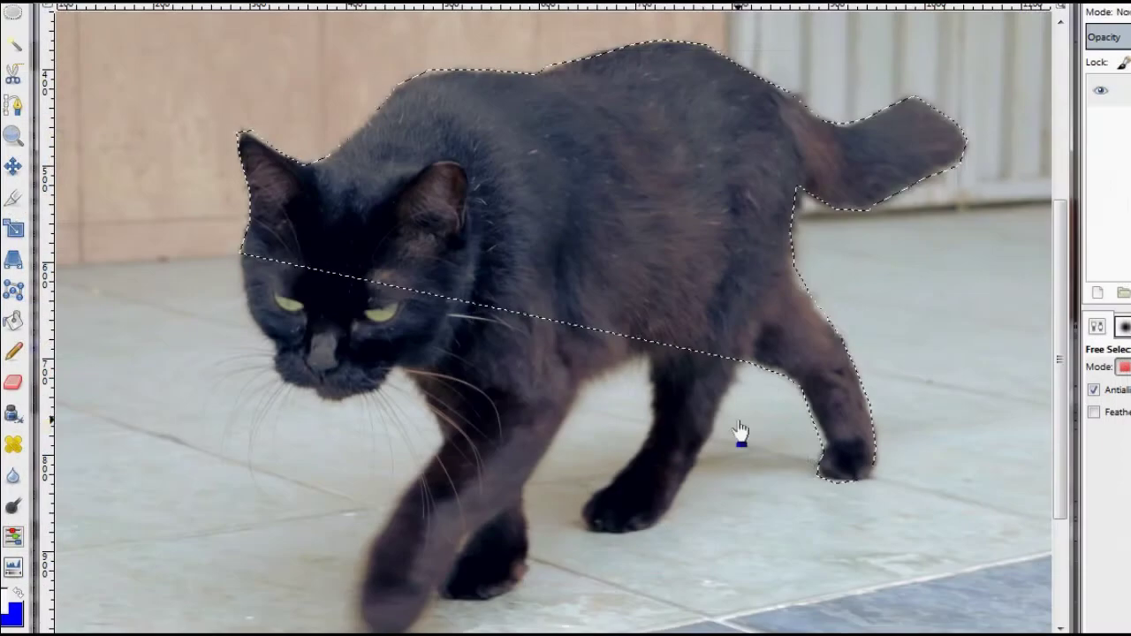
Step: Trace the outline past the hind paw, legs, chin and cheek, commit it, and zoom out
{"action": "left_click", "coordinate": [746, 357]}
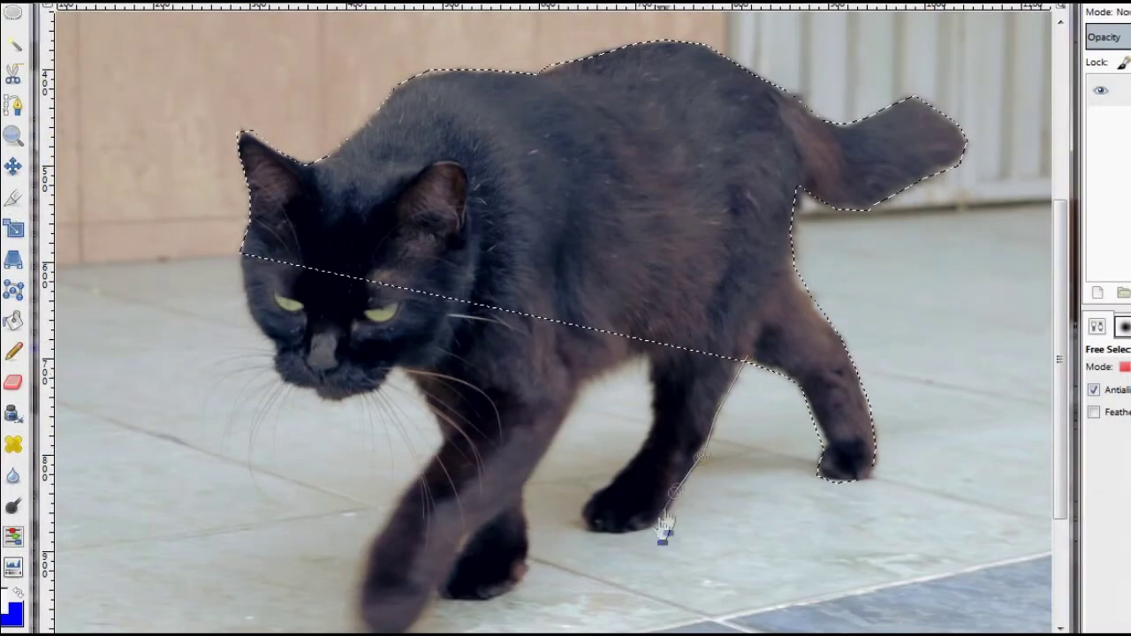
{"action": "mouse_move", "coordinate": [585, 536]}
{"action": "left_mouse_down"}
{"action": "mouse_move", "coordinate": [638, 460]}
{"action": "mouse_move", "coordinate": [652, 416]}
{"action": "mouse_move", "coordinate": [647, 361]}
{"action": "mouse_move", "coordinate": [578, 400]}
{"action": "mouse_move", "coordinate": [521, 504]}
{"action": "left_mouse_up"}
{"action": "mouse_move", "coordinate": [531, 561]}
{"action": "left_mouse_down"}
{"action": "mouse_move", "coordinate": [412, 618]}
{"action": "mouse_move", "coordinate": [401, 599]}
{"action": "mouse_move", "coordinate": [387, 612]}
{"action": "mouse_move", "coordinate": [358, 567]}
{"action": "mouse_move", "coordinate": [369, 521]}
{"action": "mouse_move", "coordinate": [424, 451]}
{"action": "left_mouse_up"}
{"action": "mouse_move", "coordinate": [403, 346]}
{"action": "left_mouse_down"}
{"action": "mouse_move", "coordinate": [376, 373]}
{"action": "mouse_move", "coordinate": [297, 365]}
{"action": "mouse_move", "coordinate": [276, 351]}
{"action": "mouse_move", "coordinate": [279, 316]}
{"action": "mouse_move", "coordinate": [246, 284]}
{"action": "mouse_move", "coordinate": [239, 237]}
{"action": "left_mouse_up"}
{"action": "key", "text": "Return"}
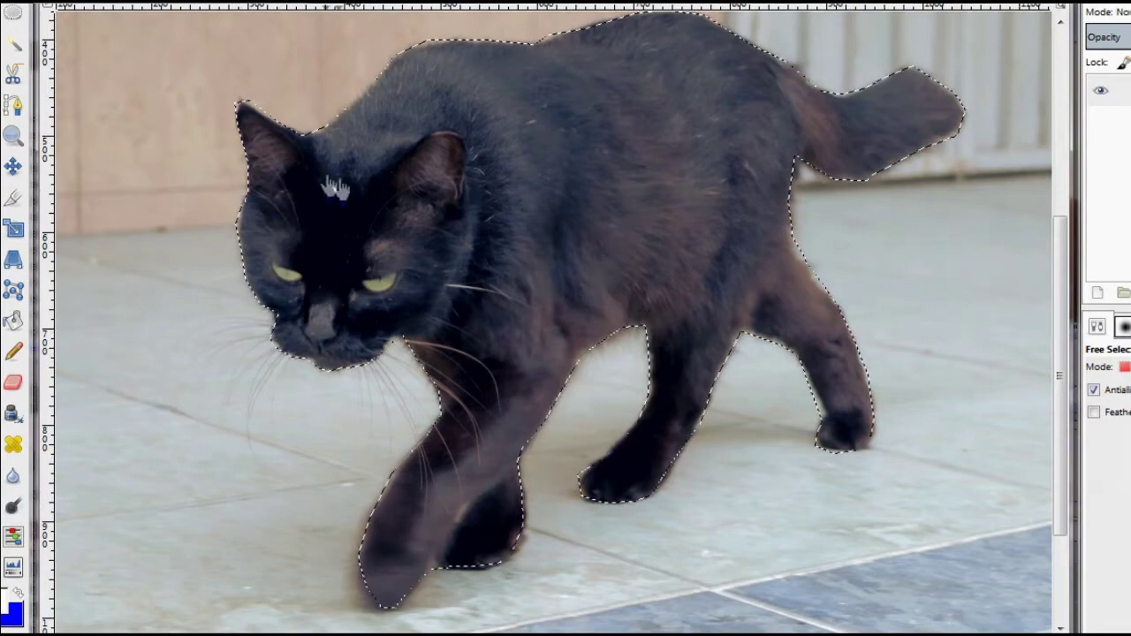
{"action": "scroll", "coordinate": [78, 95], "scroll_direction": "down", "scroll_amount": 1, "text": "ctrl"}
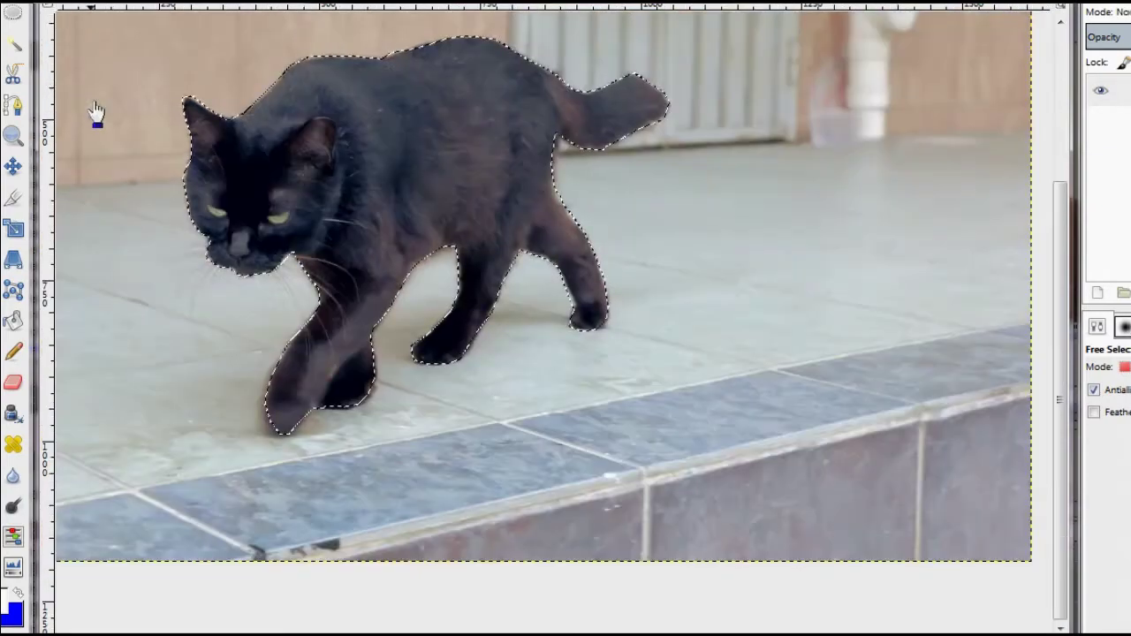